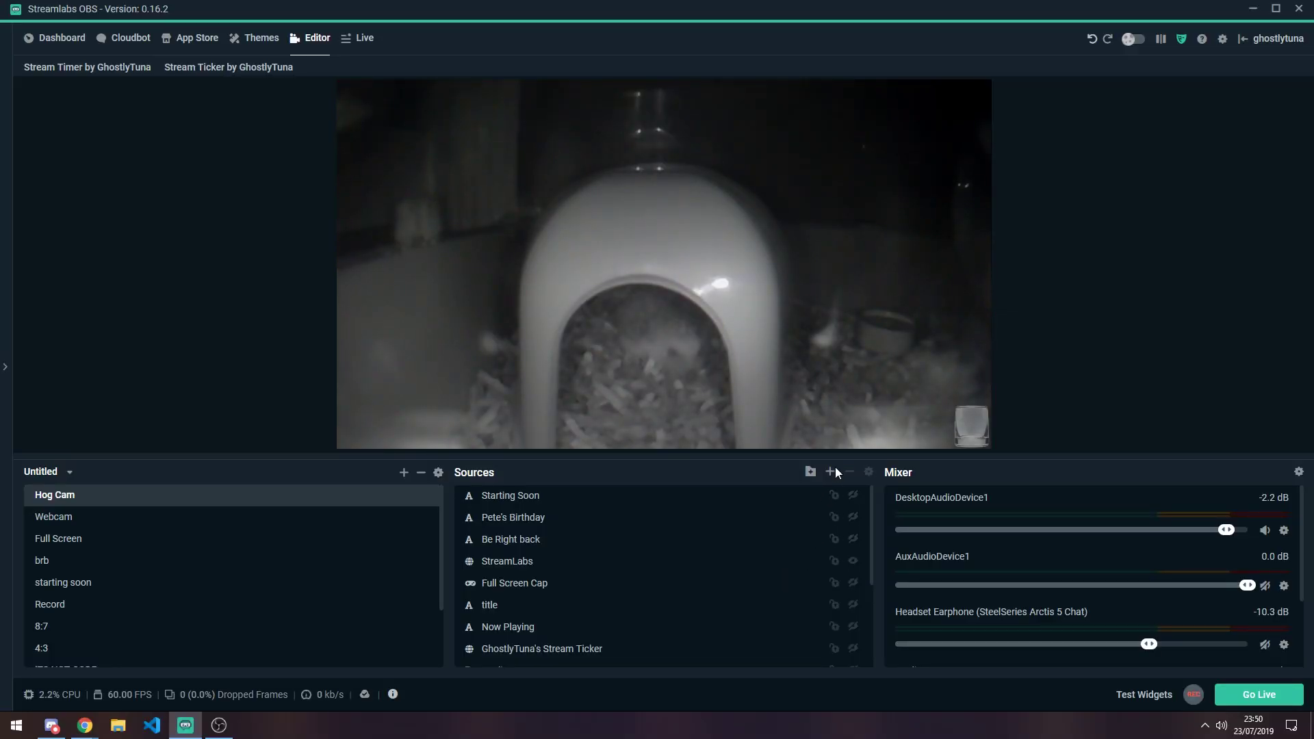
# Add the Stream Timer app source to Hog Cam and drag its text to the preview's lower right
pyautogui.click(833, 466)
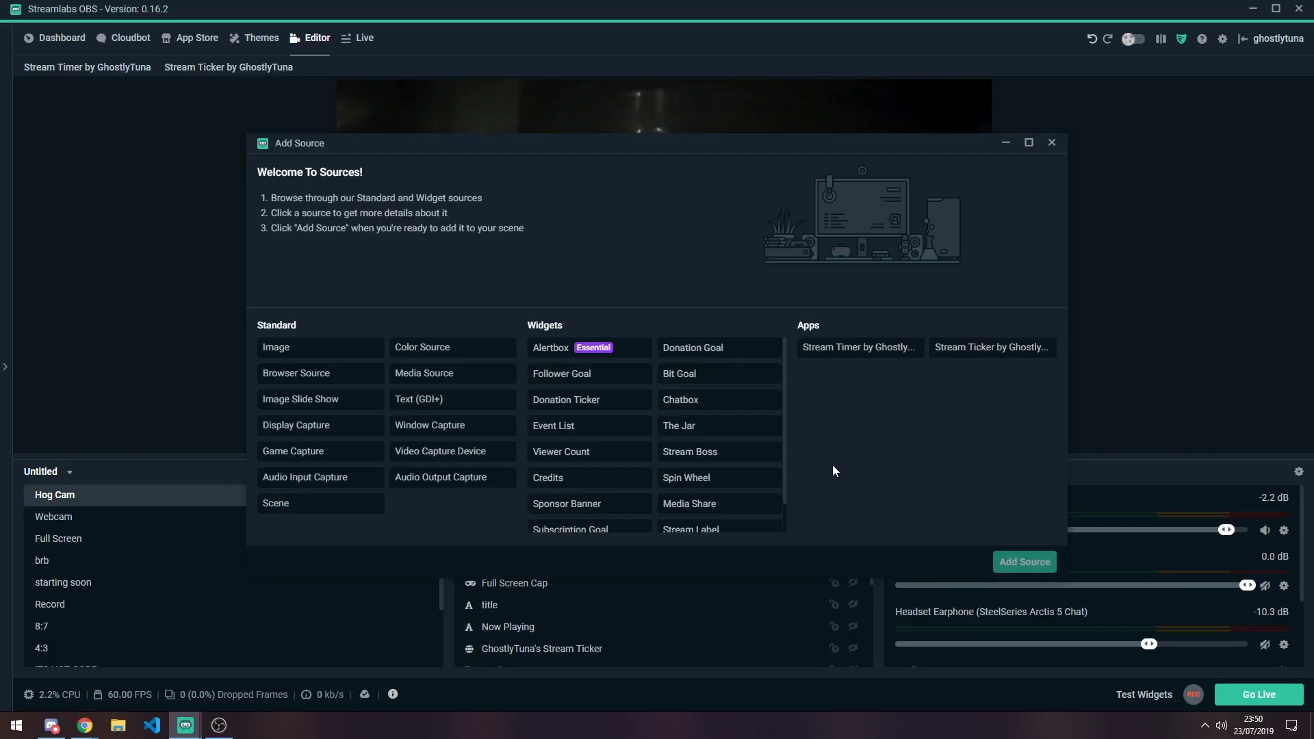
pyautogui.click(889, 355)
pyautogui.click(1023, 559)
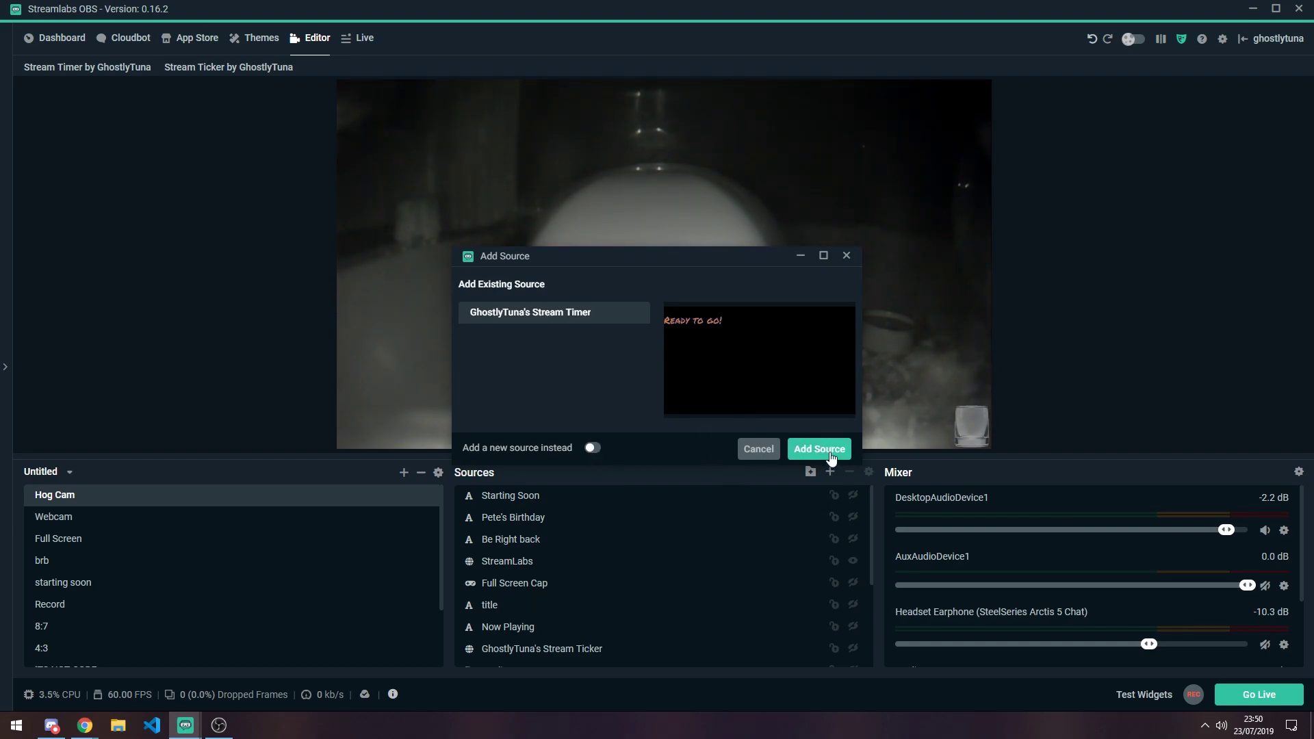
pyautogui.click(825, 452)
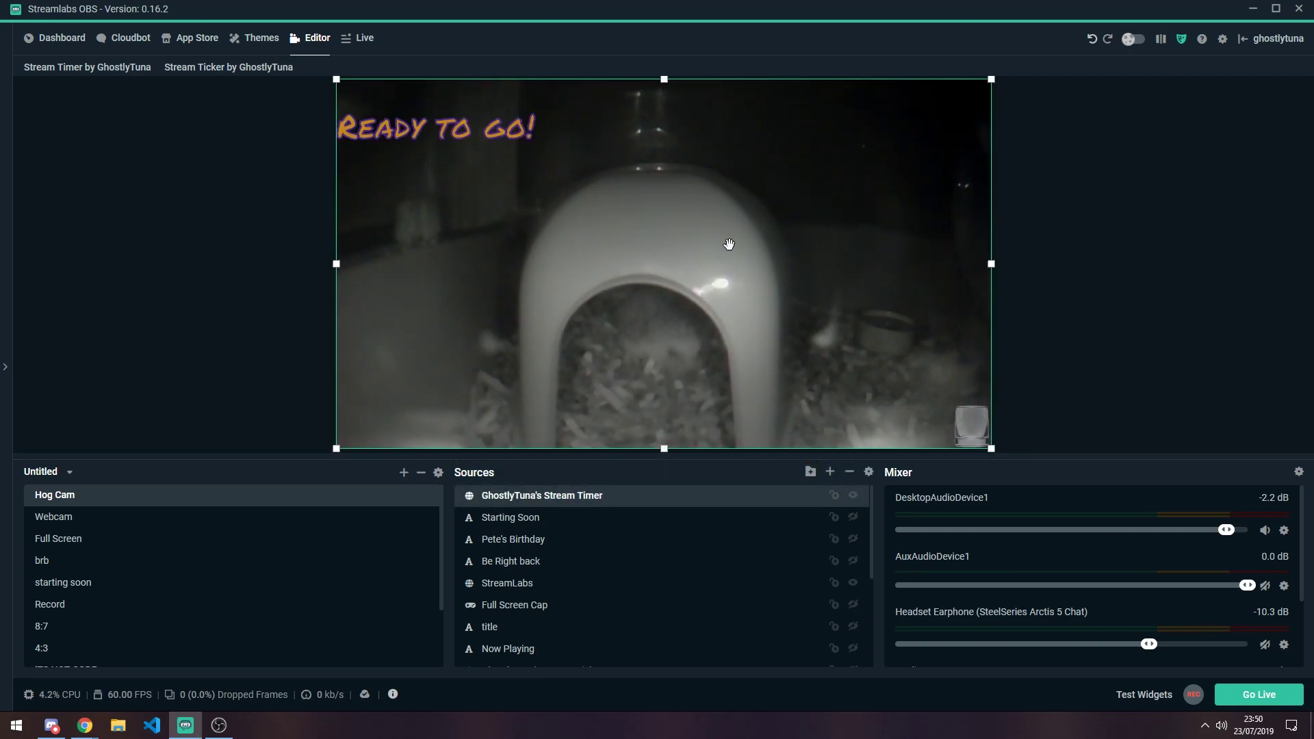
pyautogui.moveTo(569, 202); pyautogui.dragTo(592, 299)
pyautogui.moveTo(594, 416); pyautogui.dragTo(904, 416)
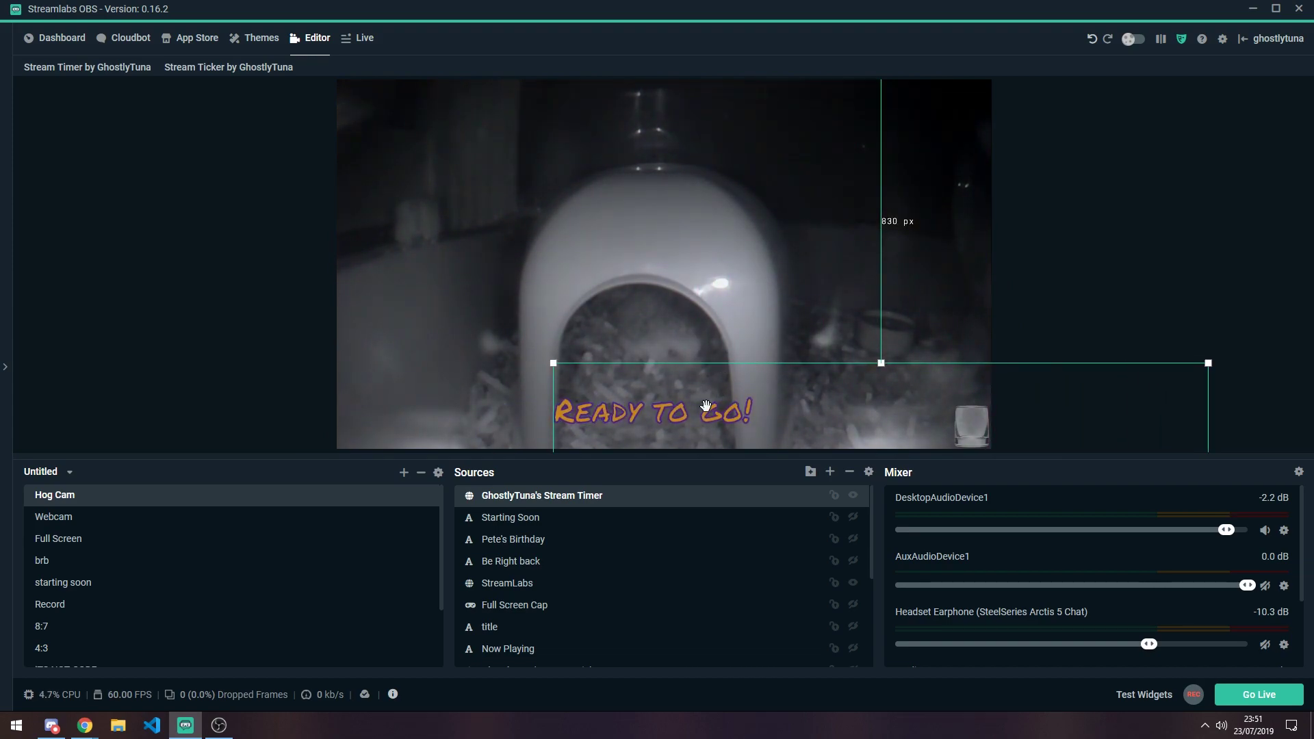
# Open the Stream Timer app settings and confirm the 5-minute Count Down duration in Minutes
pyautogui.doubleClick(597, 505)
pyautogui.click(547, 286)
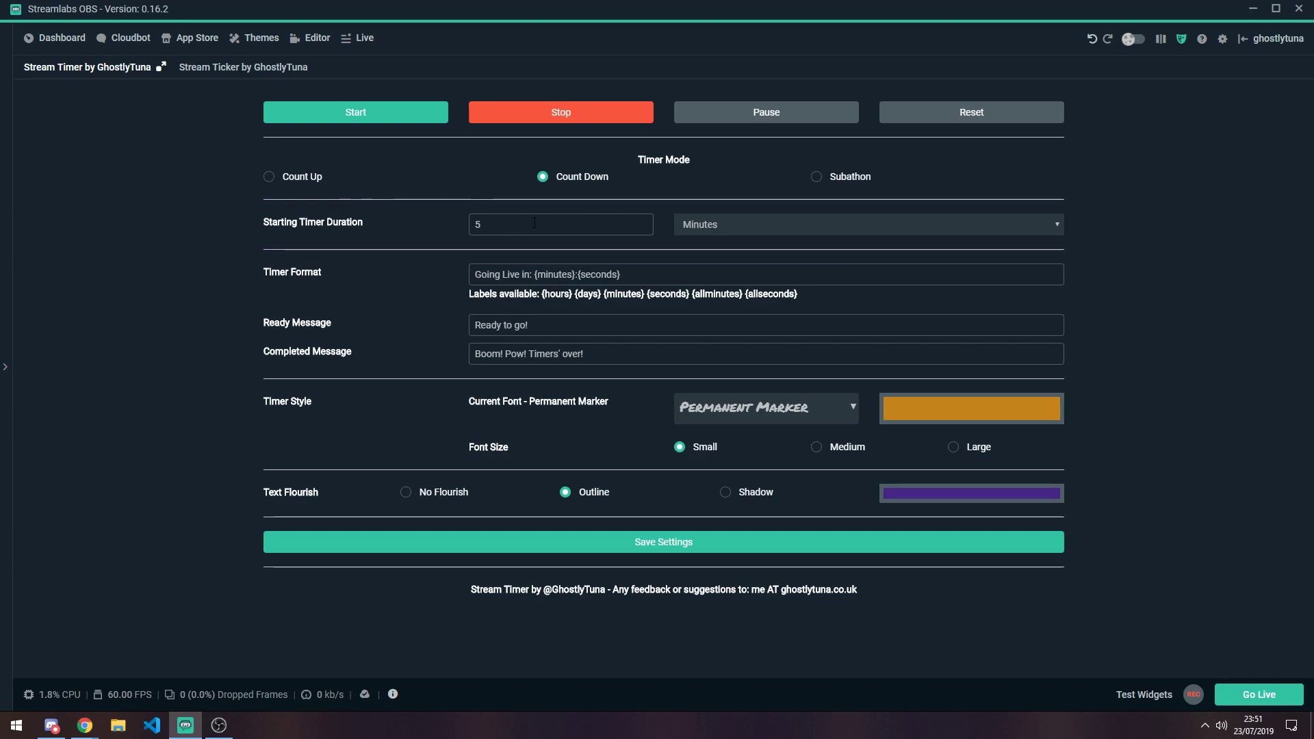
pyautogui.click(752, 223)
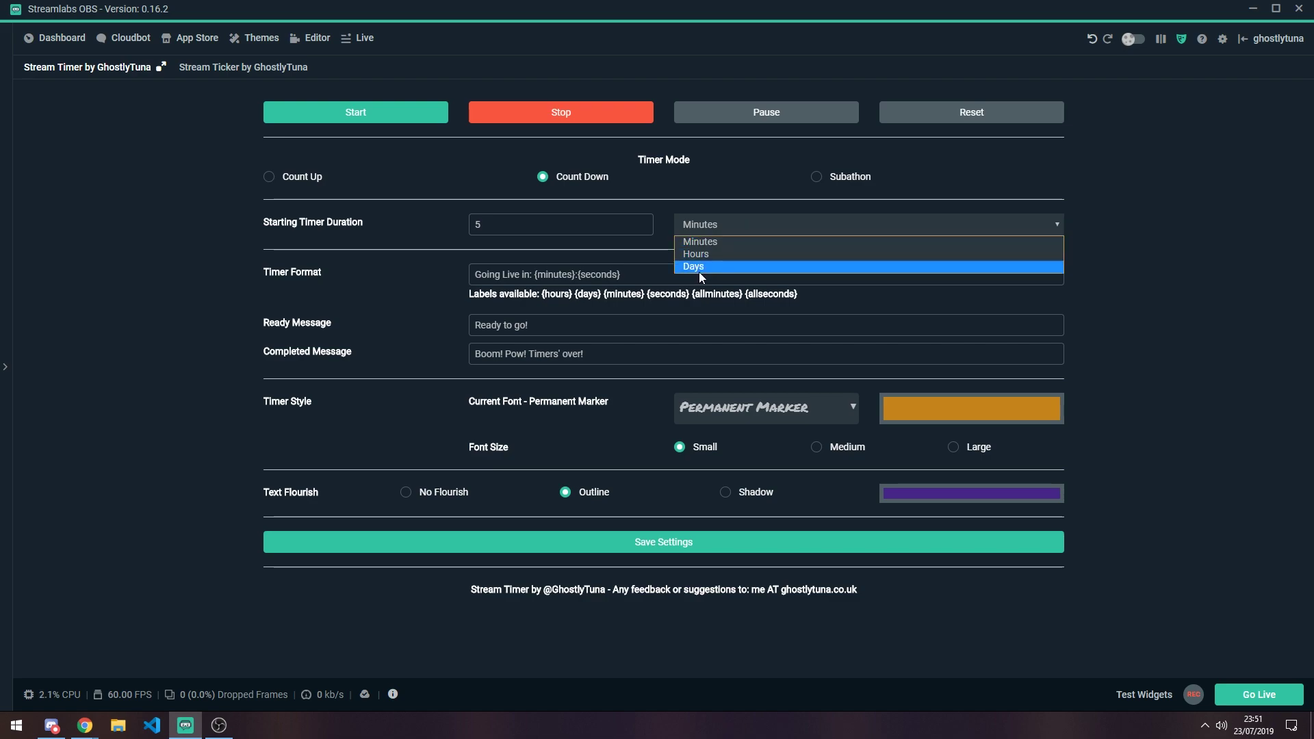
pyautogui.click(617, 252)
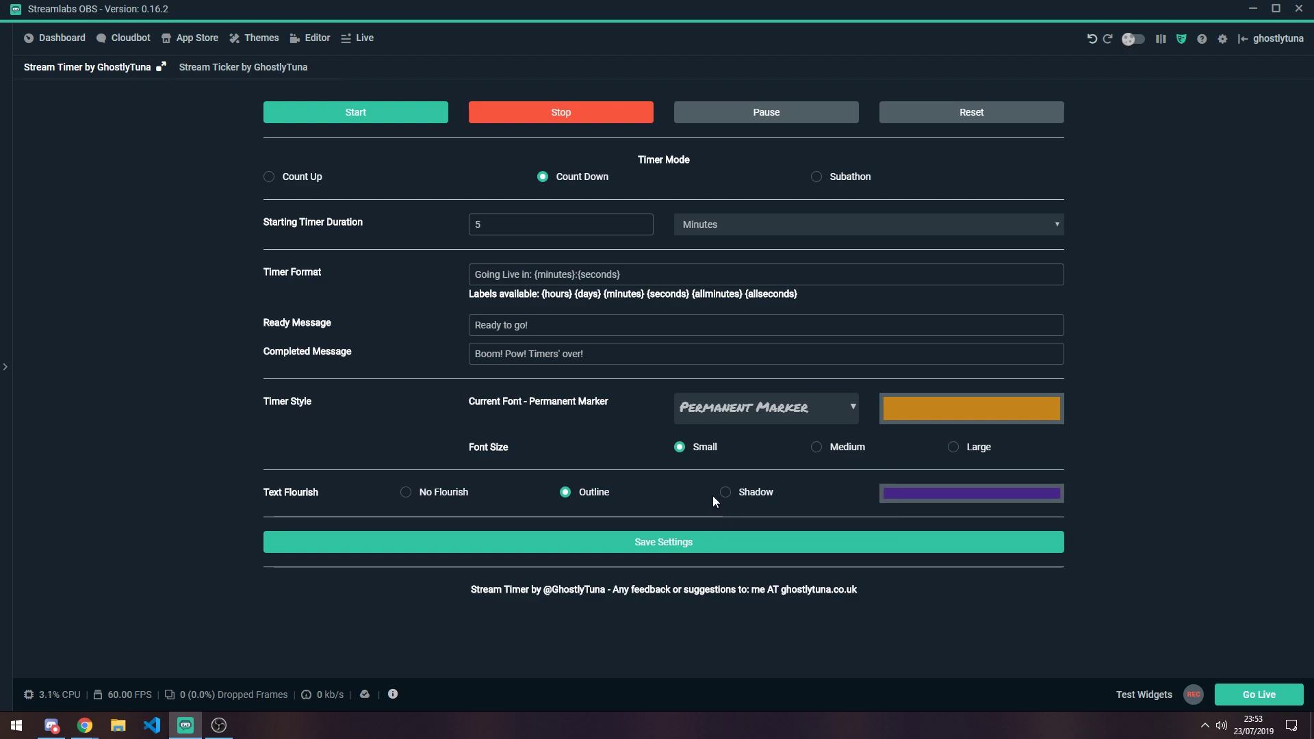
# Start the 5-minute Count Down timer
pyautogui.click(388, 112)
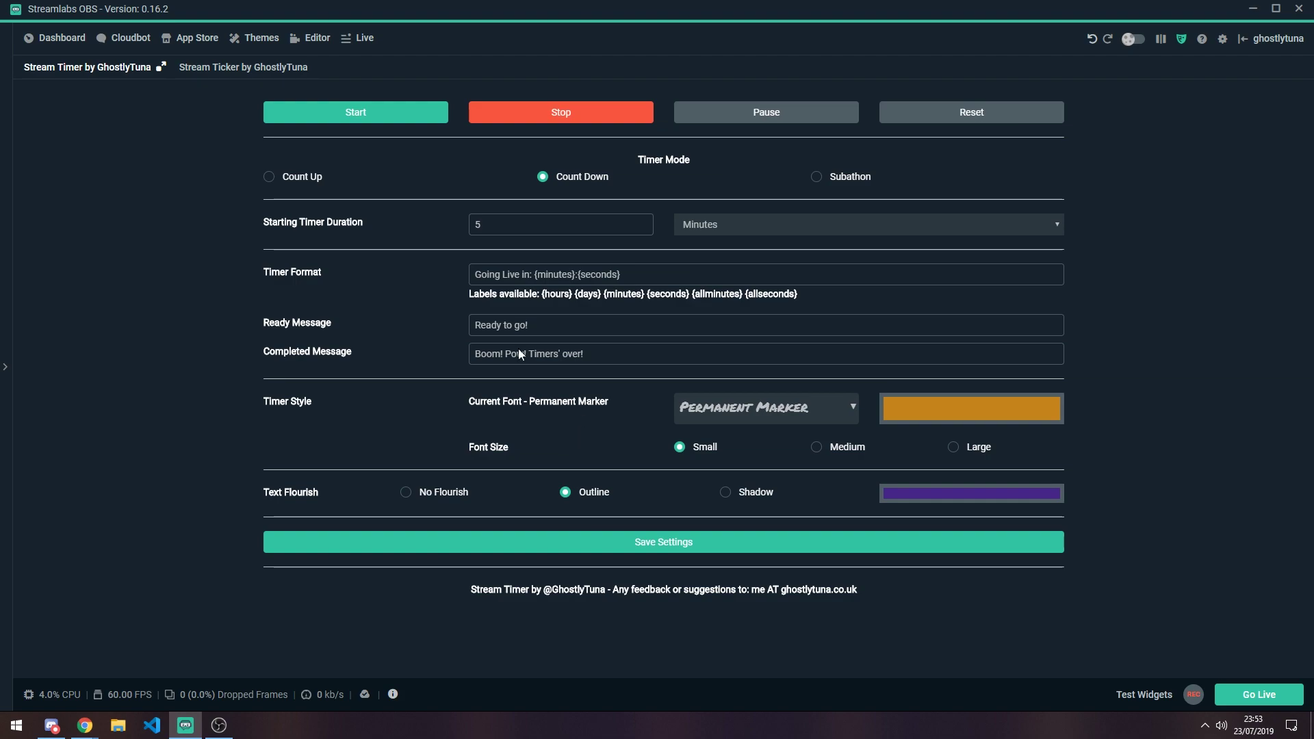
pyautogui.click(362, 105)
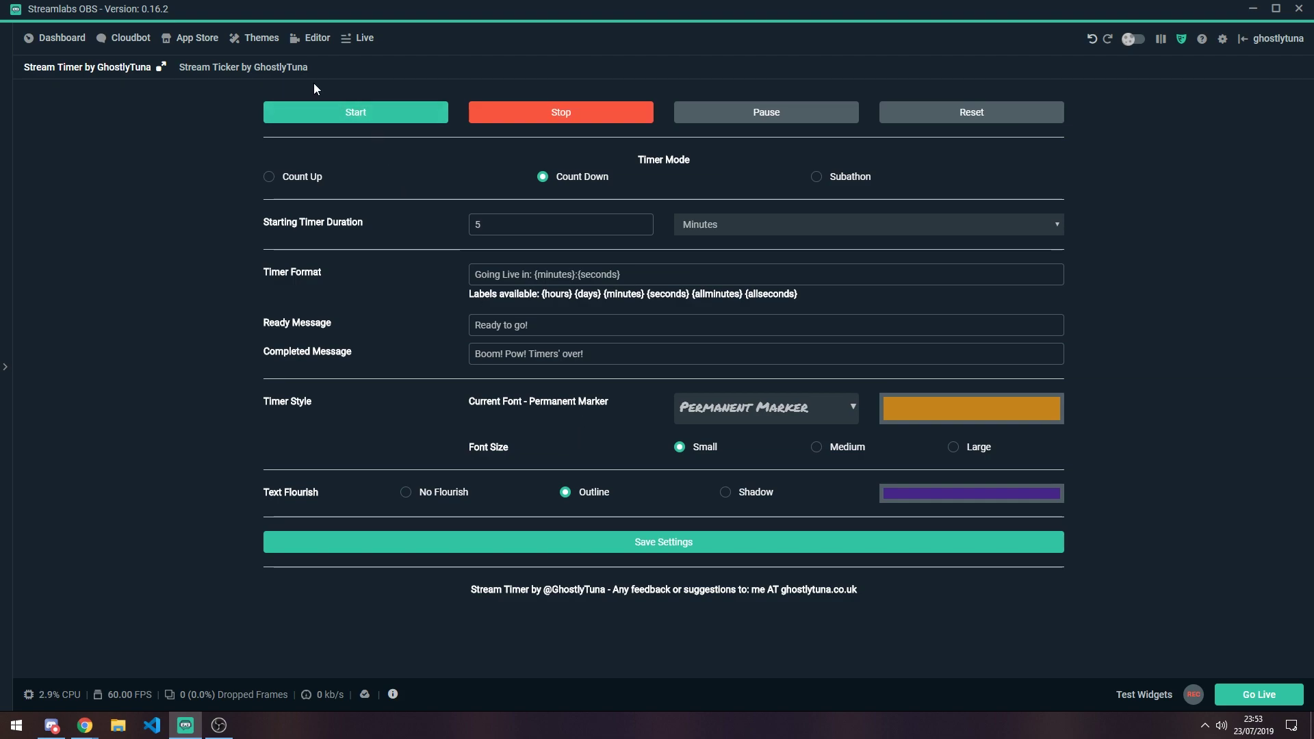
pyautogui.click(307, 49)
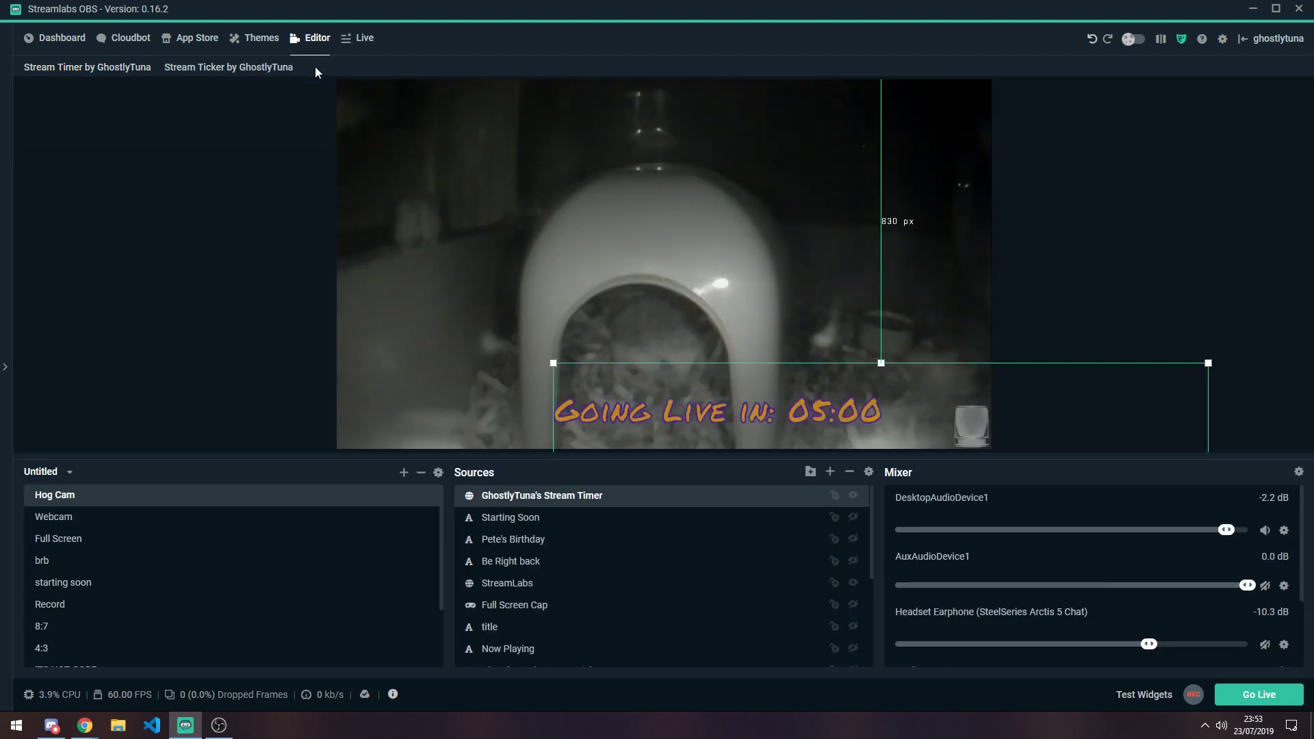
pyautogui.click(1209, 261)
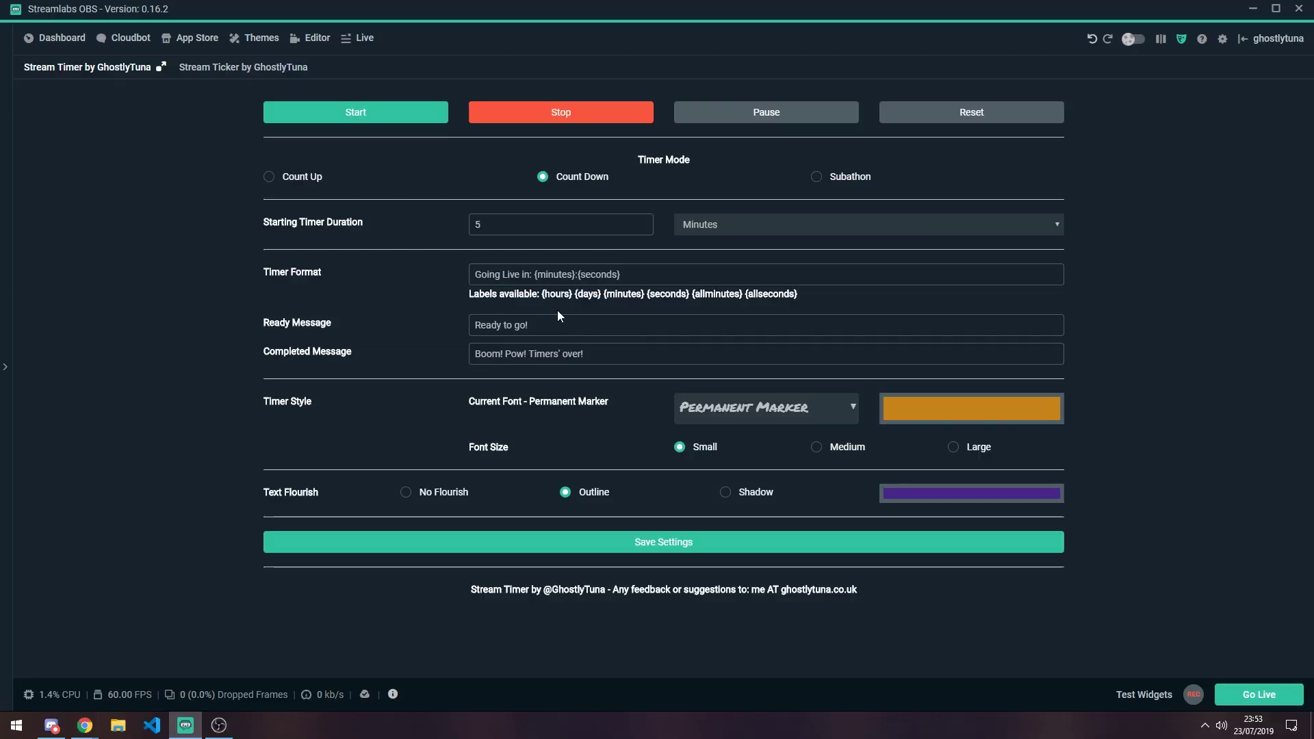
# Switch the timer to Count Up with an 'Uptime' format, start it, then choose Subathon mode
pyautogui.click(269, 178)
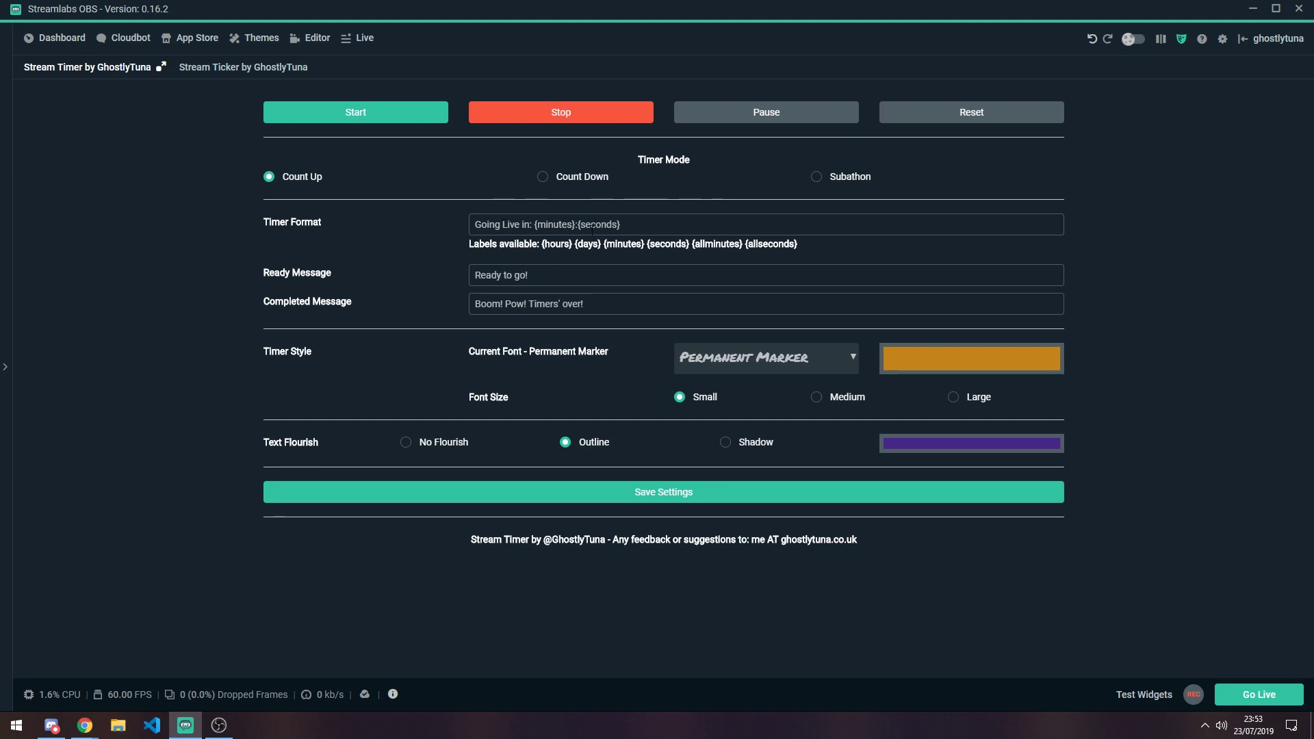
pyautogui.moveTo(530, 225); pyautogui.dragTo(425, 221)
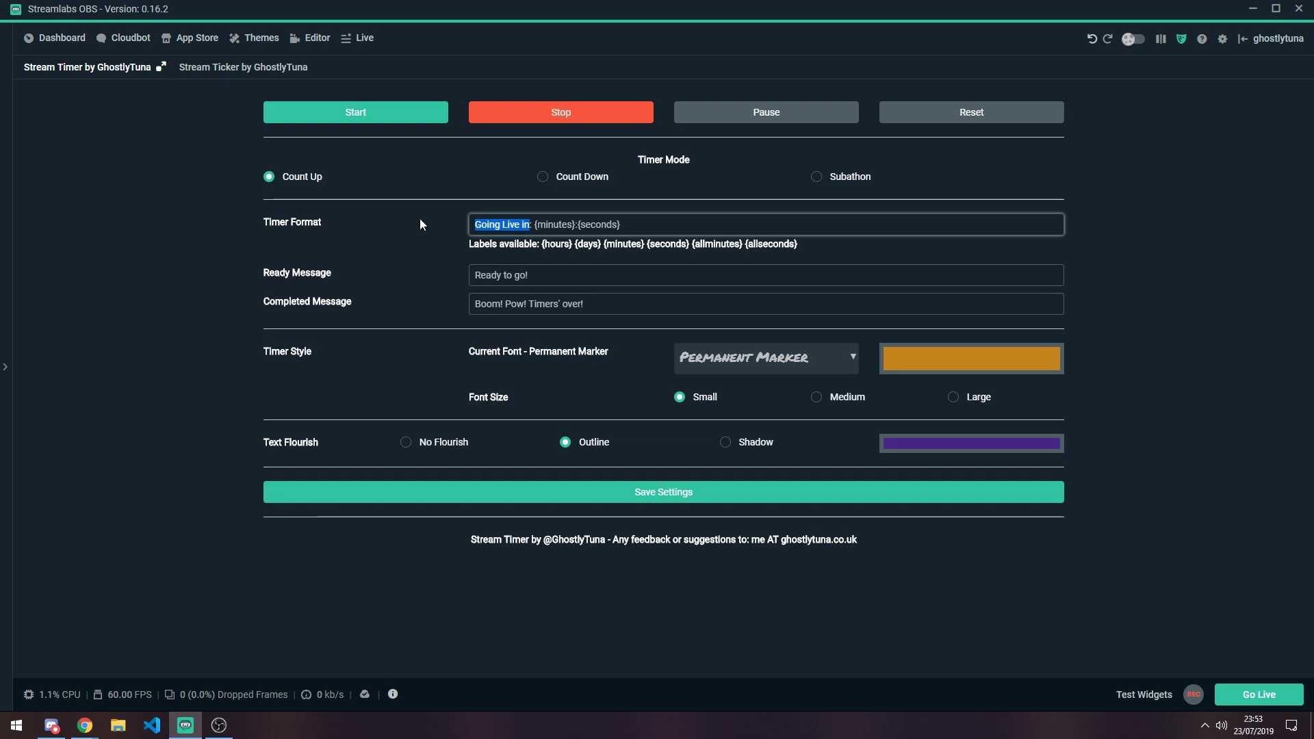
pyautogui.write('Uptime')
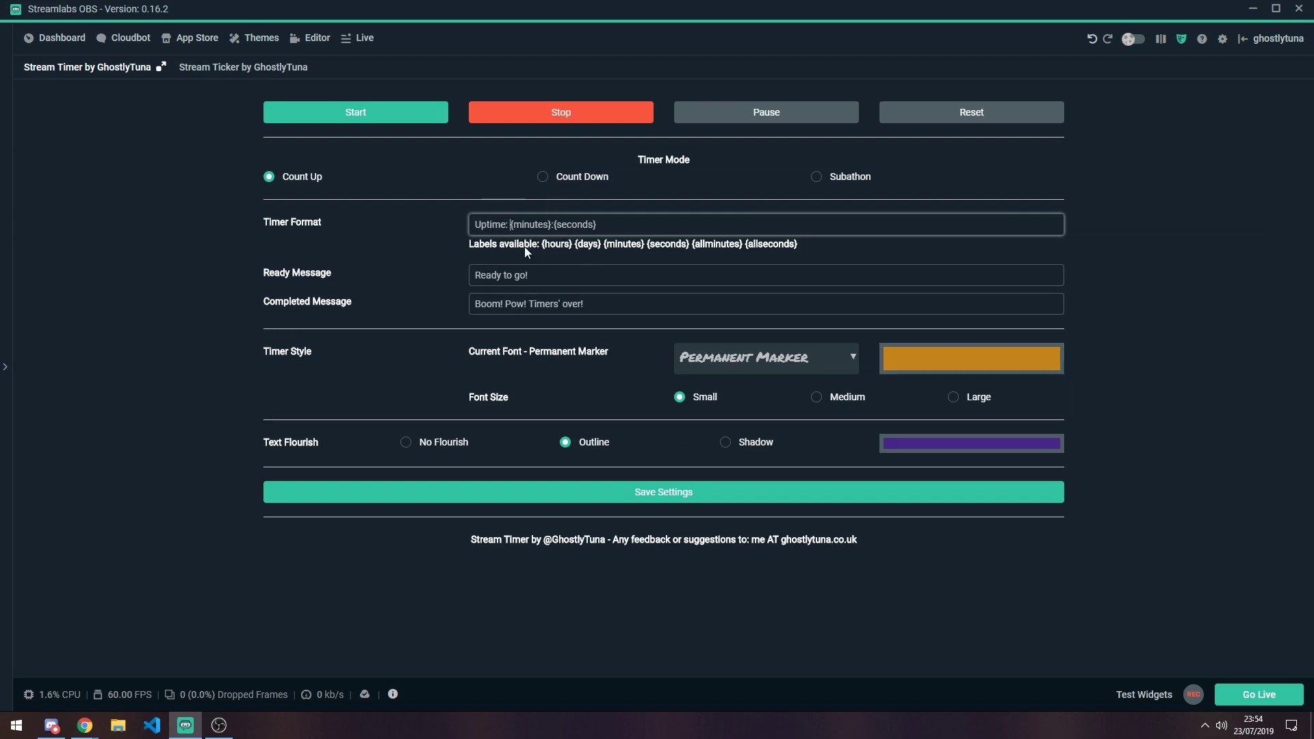
pyautogui.click(377, 117)
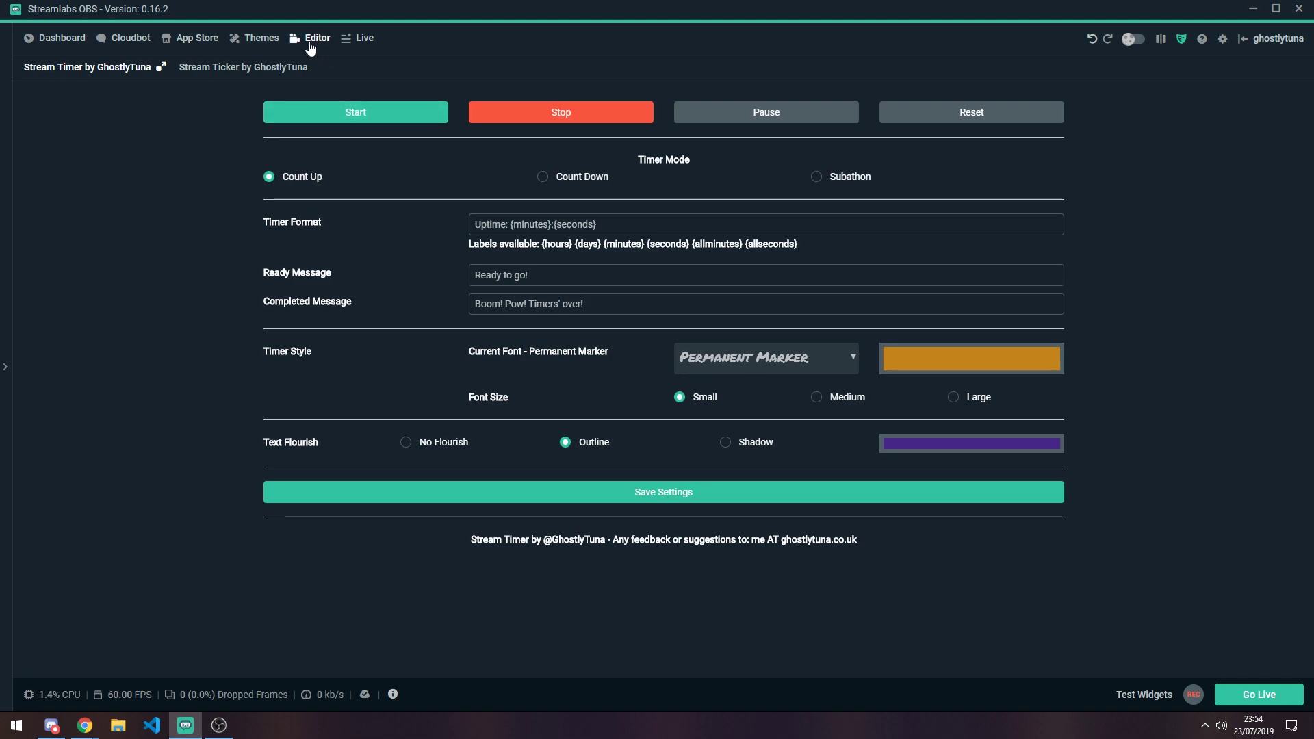
pyautogui.click(314, 39)
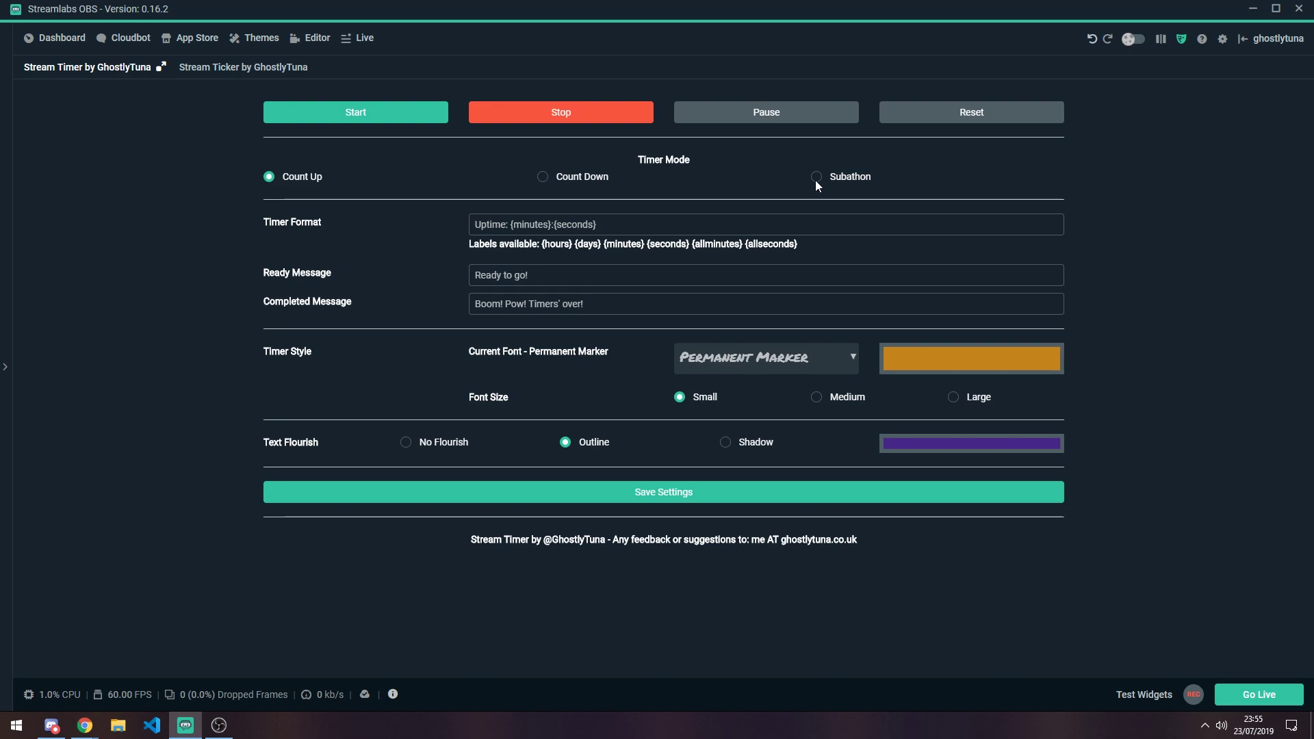
pyautogui.click(811, 177)
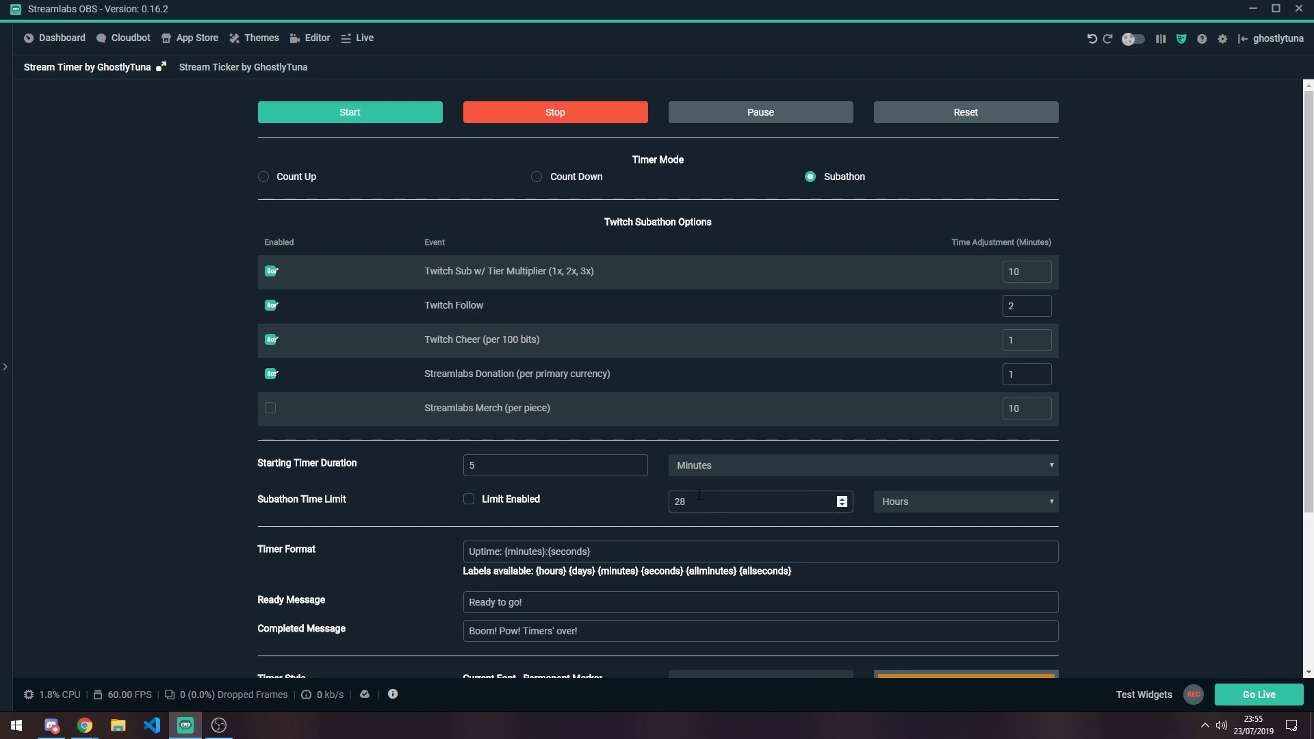
# Save the Subathon settings, with subs adding 10 minutes and follows adding 2
pyautogui.scroll(-3, 565, 411)
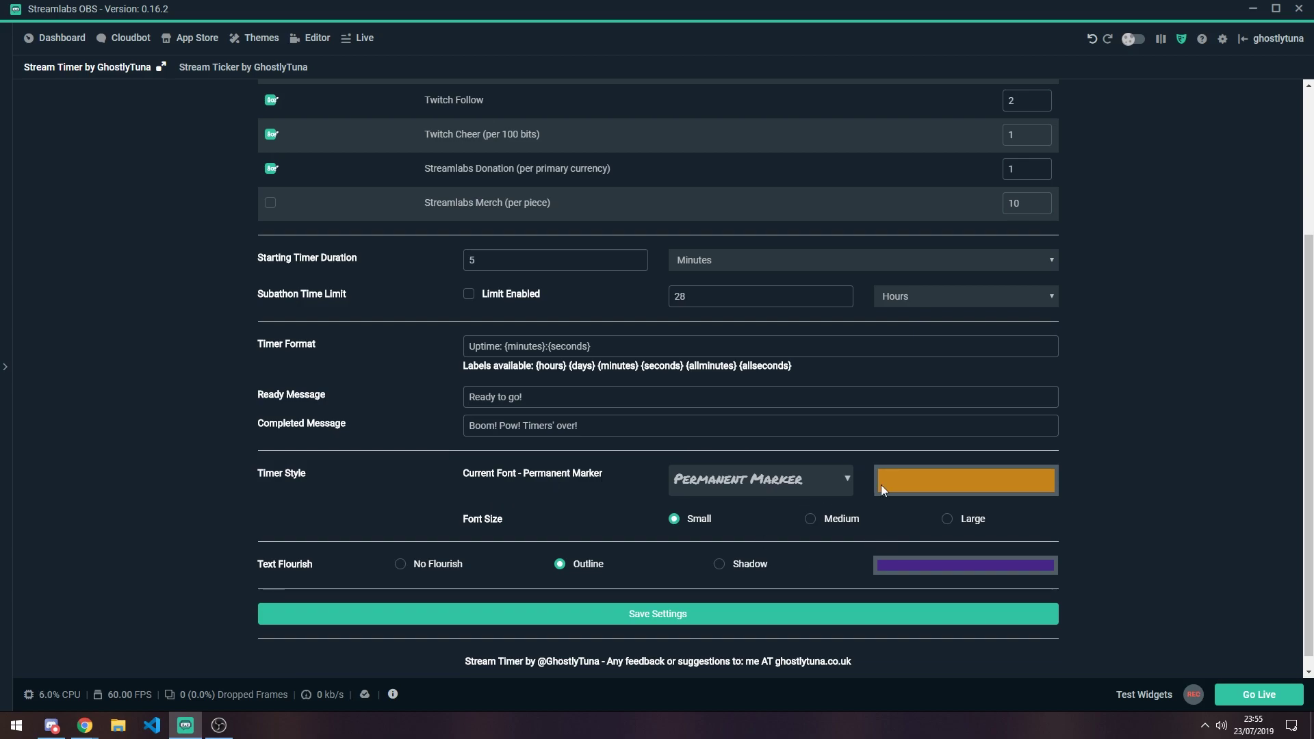
pyautogui.scroll(3, 715, 503)
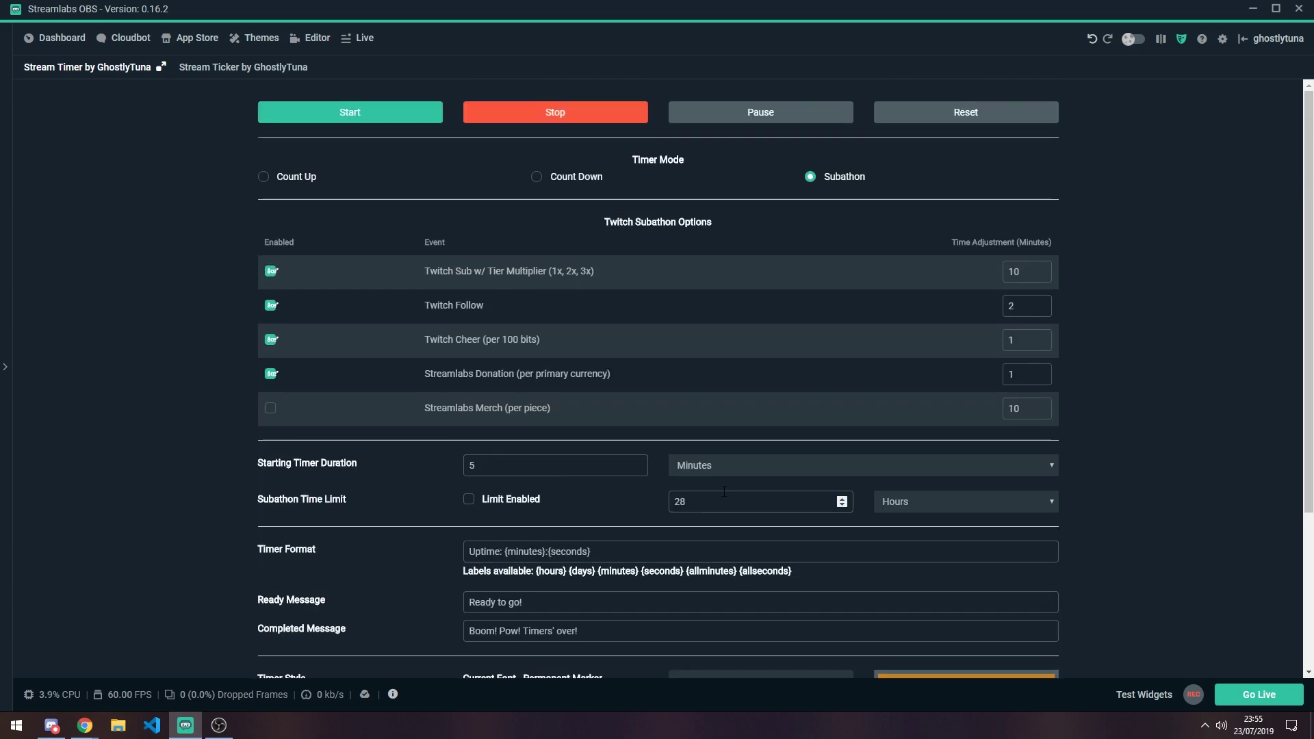
pyautogui.scroll(-2, 720, 336)
pyautogui.scroll(2, 708, 317)
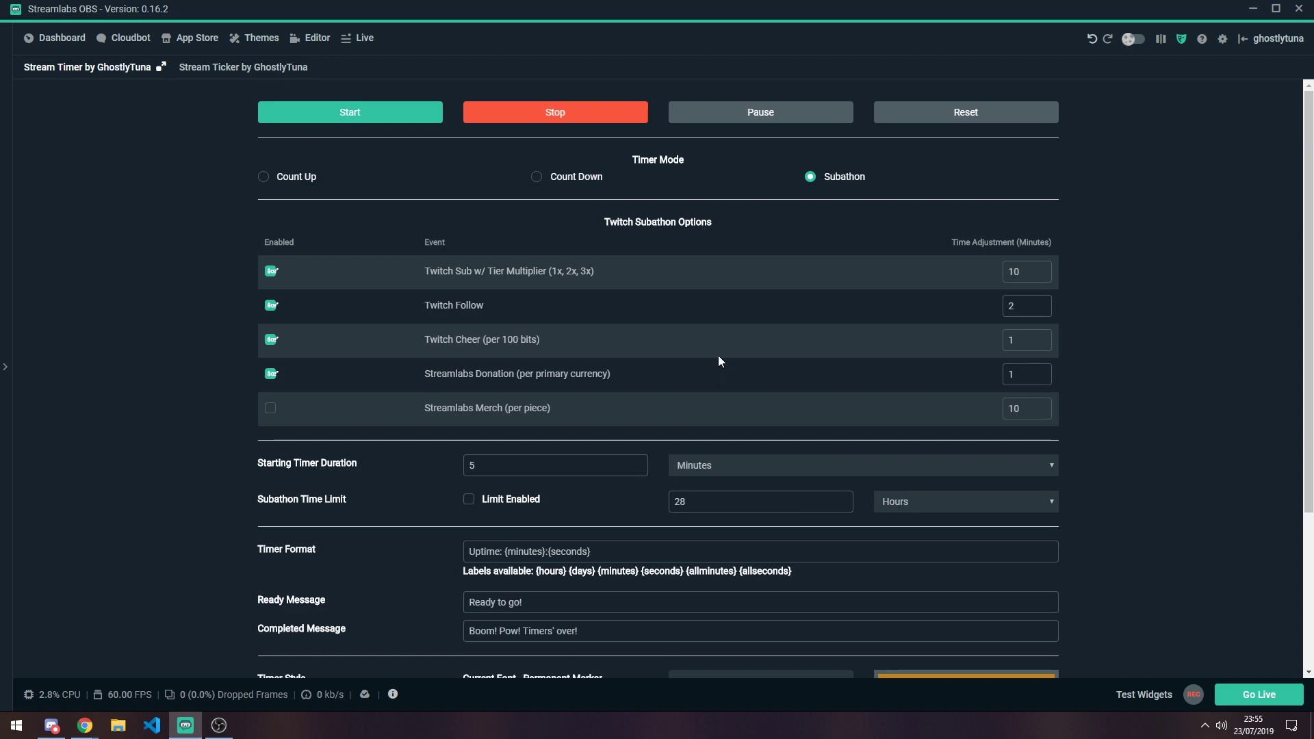
pyautogui.scroll(-3, 557, 388)
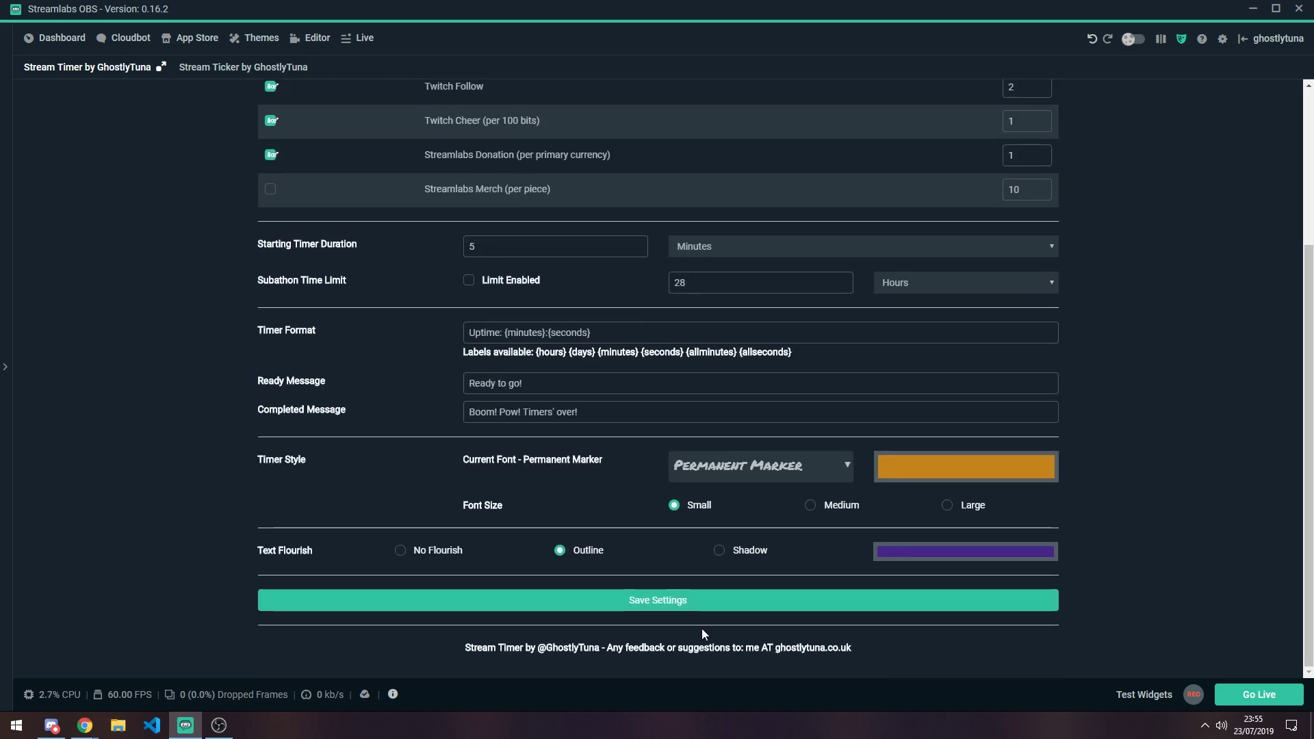
pyautogui.click(678, 598)
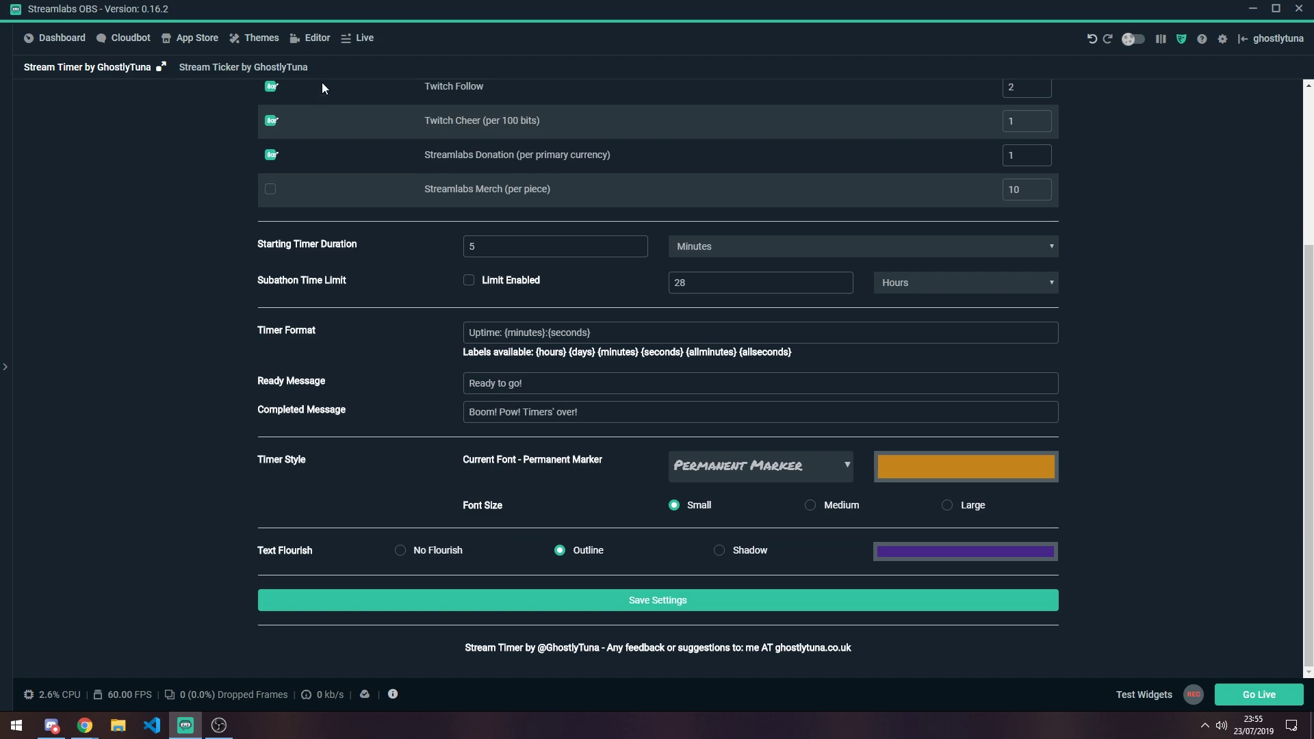
# Run the Subathon timer and fire a test follow, pushing it from 04:53 to 06:51
pyautogui.click(311, 38)
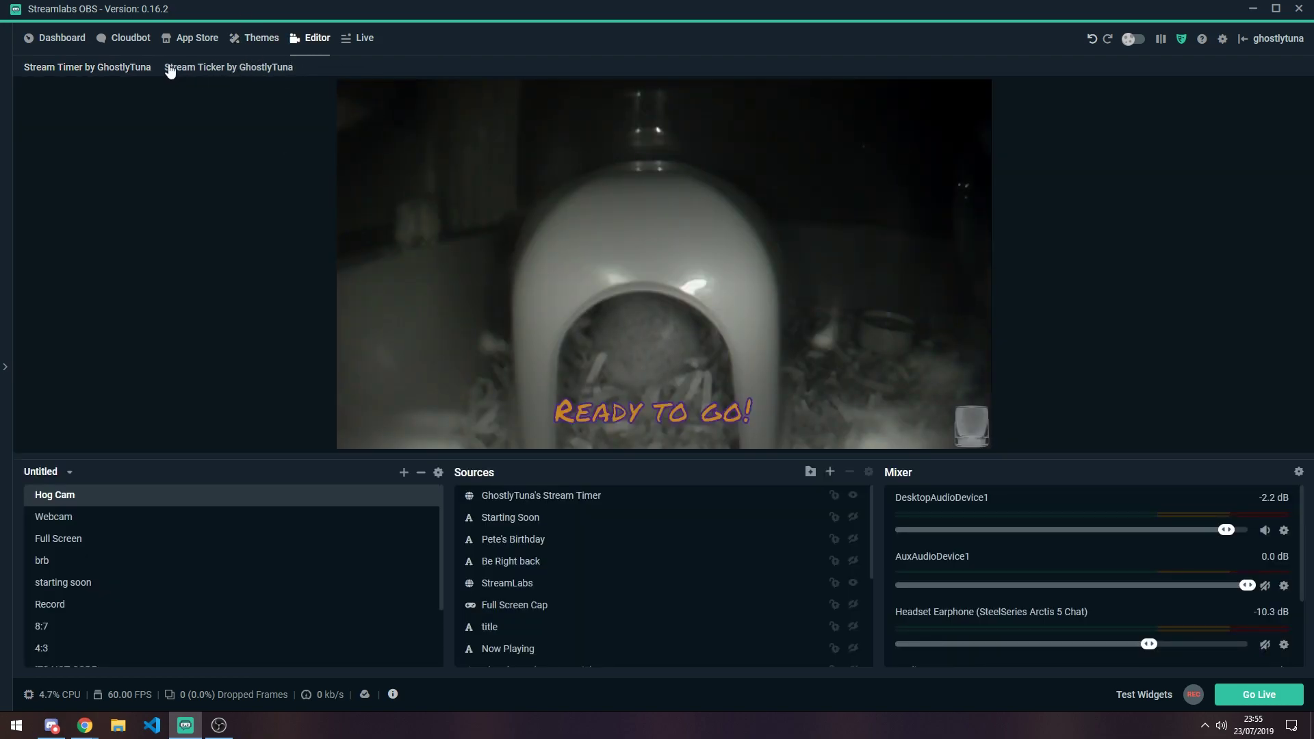
pyautogui.click(114, 66)
pyautogui.scroll(5, 625, 167)
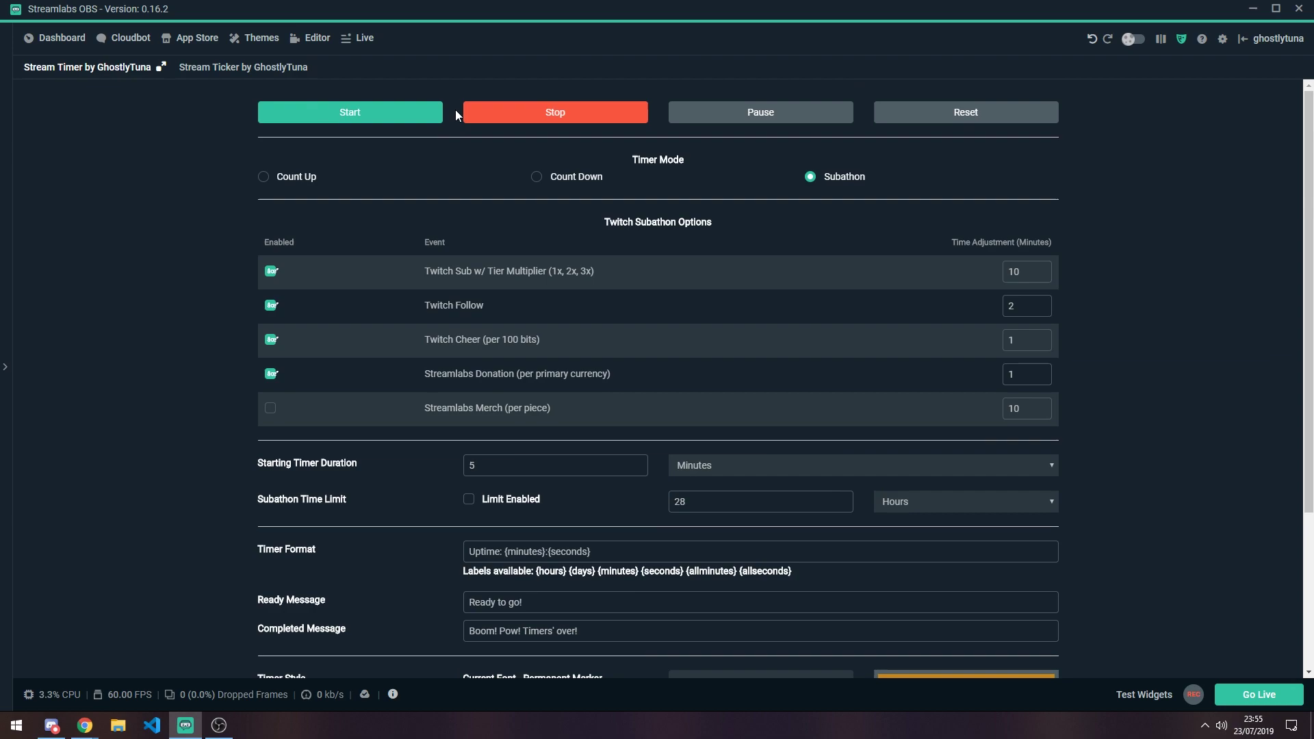
pyautogui.click(318, 40)
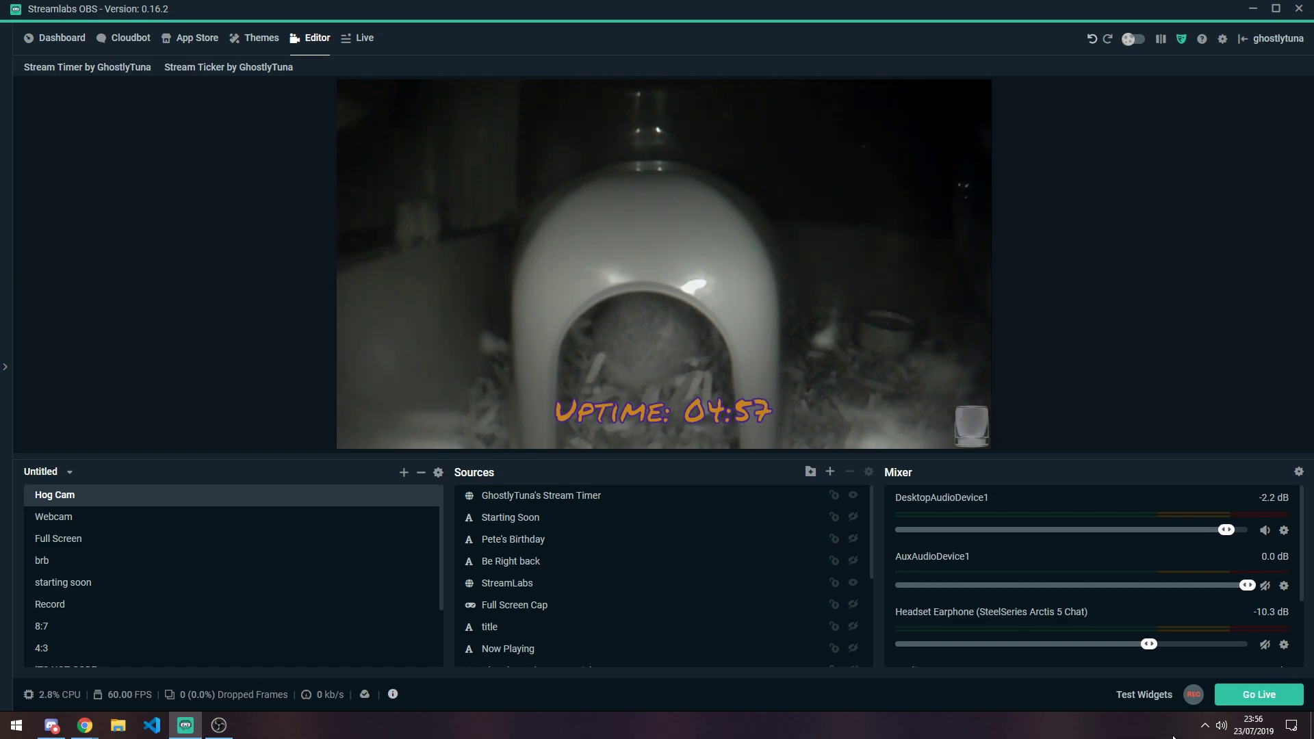
pyautogui.click(1132, 700)
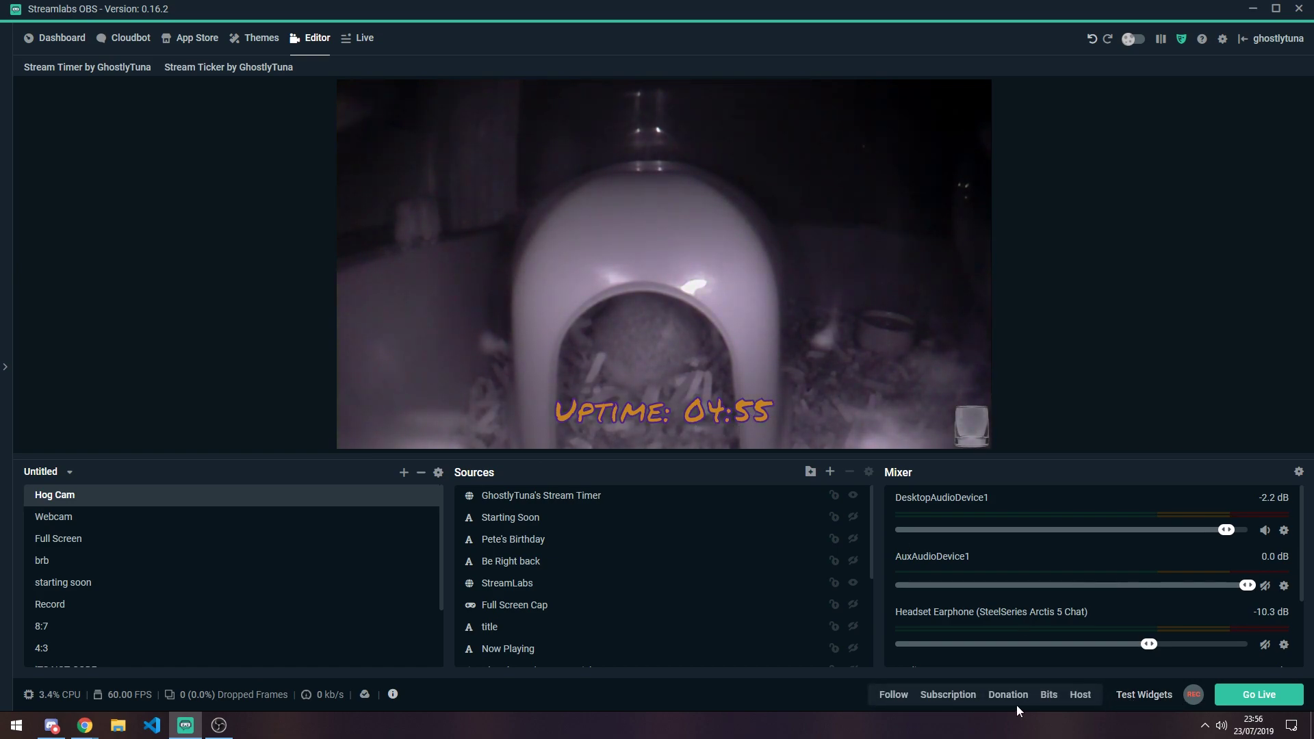
pyautogui.click(894, 694)
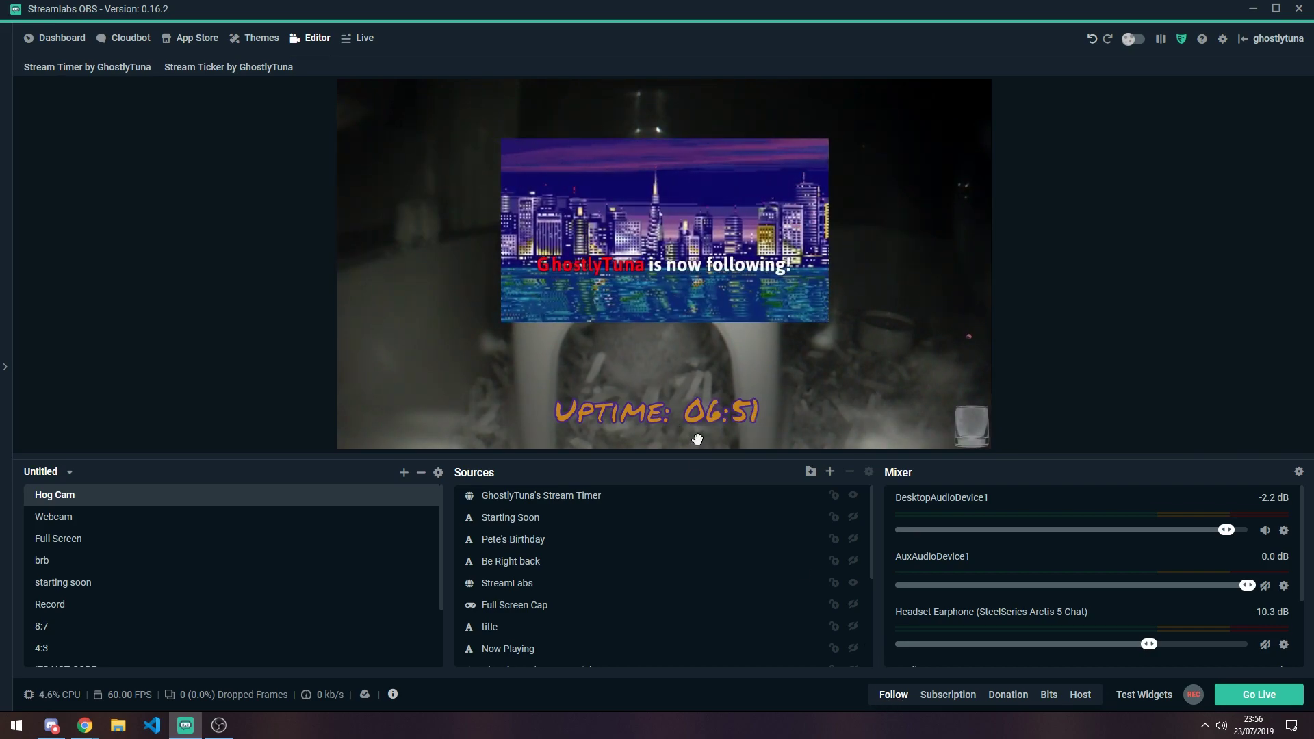